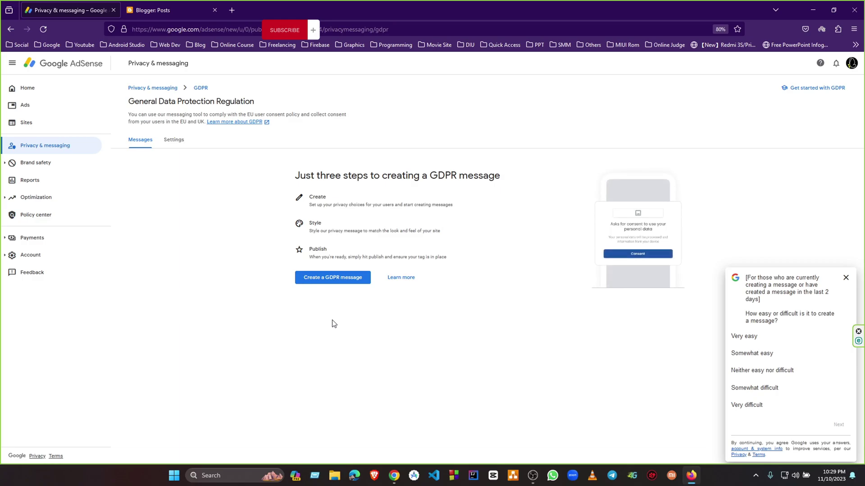
Step: Create a new GDPR message and name it "GDPR message"
left_click(326, 278)
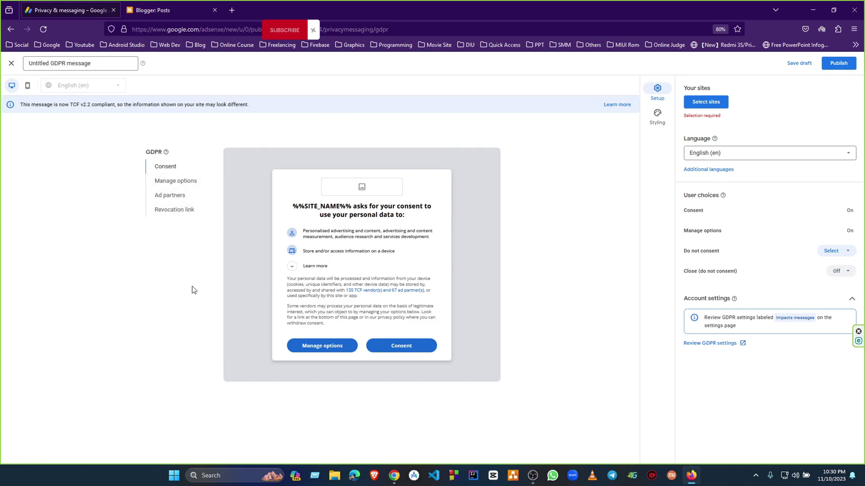
left_click(53, 63)
key("BackSpace")
key("BackSpace")
key("BackSpace")
key("BackSpace")
key("BackSpace")
key("BackSpace")
key("BackSpace")
key("BackSpace")
key("BackSpace")
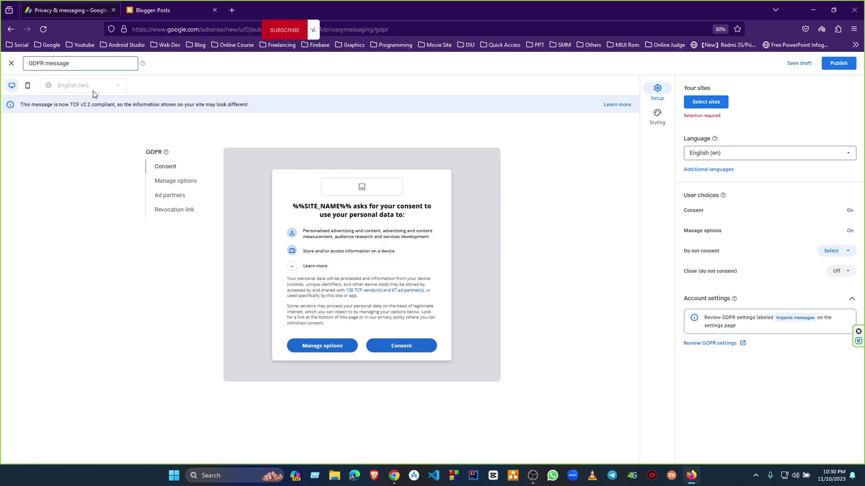
Step: Open the message's site selection and save "Niloy Things" as the site name for niloythings.blogspot.com
left_click(698, 109)
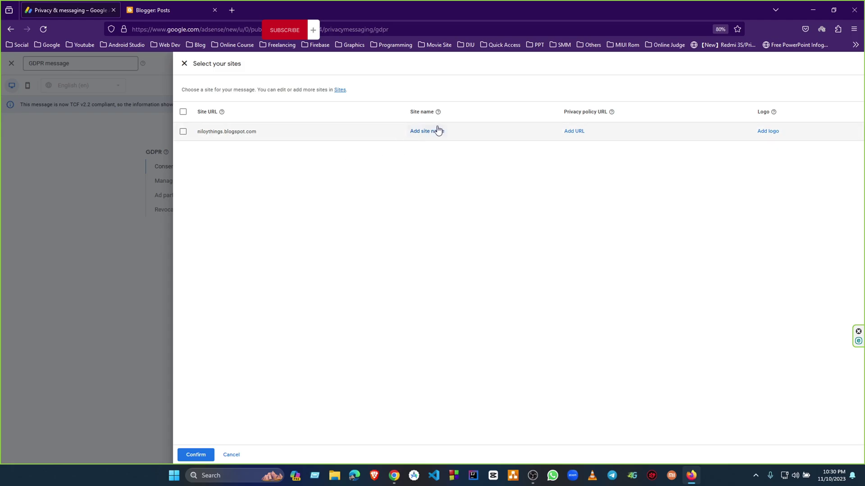
left_click(422, 136)
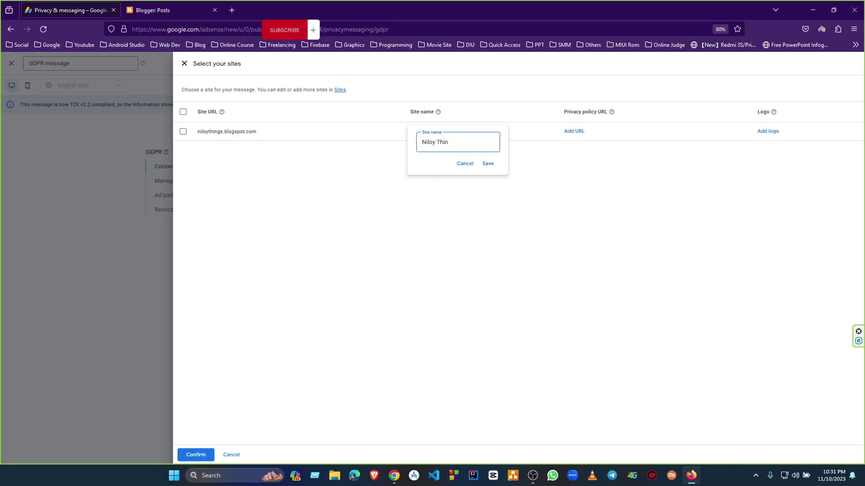
left_click(488, 164)
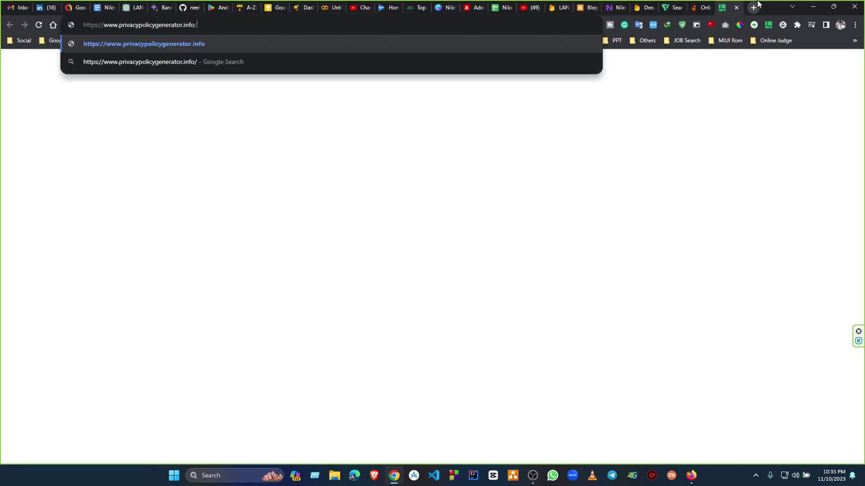
Step: Load privacypolicygenerator.info and enter "Niloy Things" as both the company name and the website name
key("Return")
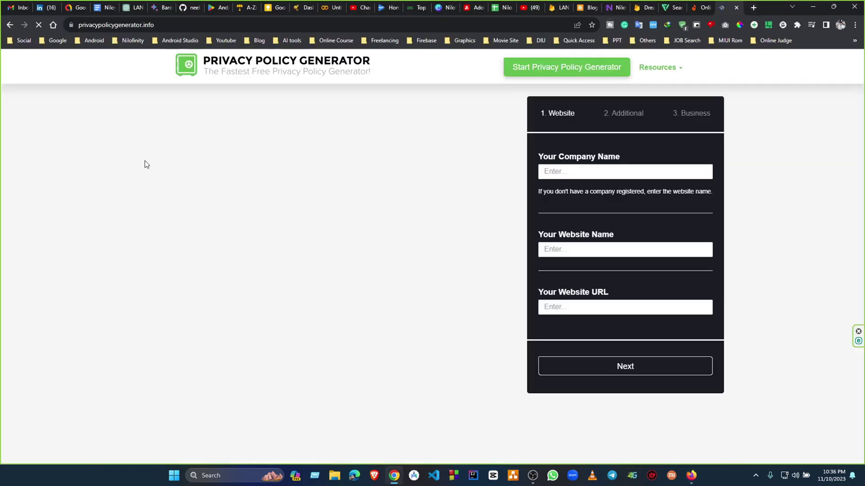
left_click(550, 176)
type("N")
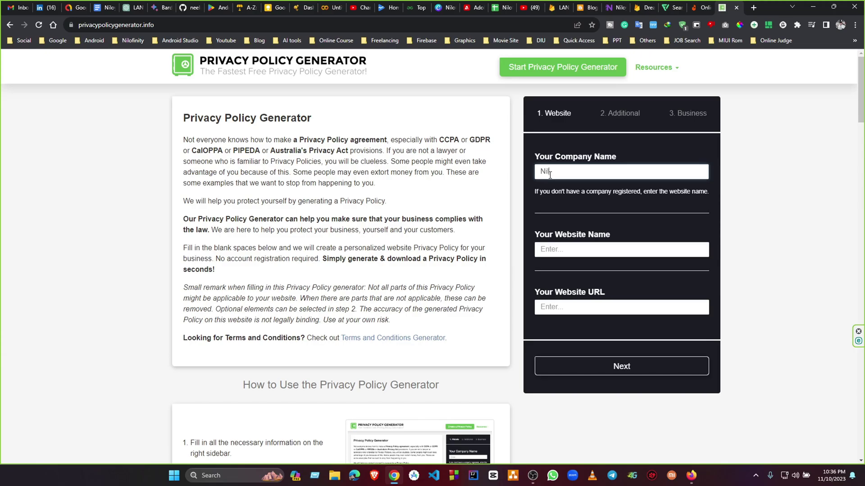
type("iley Things")
left_click(591, 250)
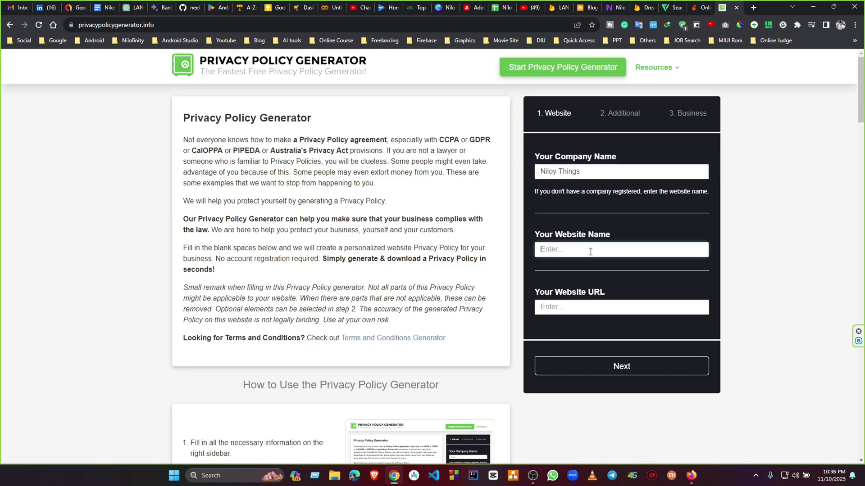
left_click_drag(585, 172, 525, 175)
key("ctrl+c")
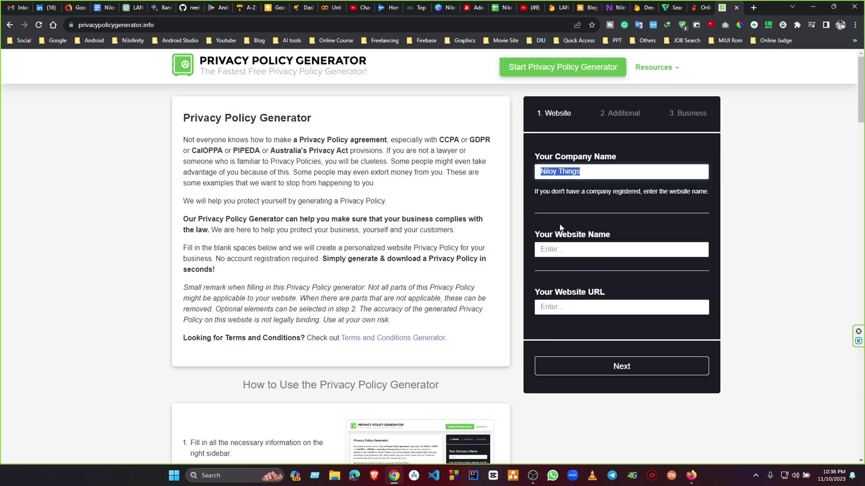
left_click(568, 247)
key("ctrl+v")
left_click(567, 307)
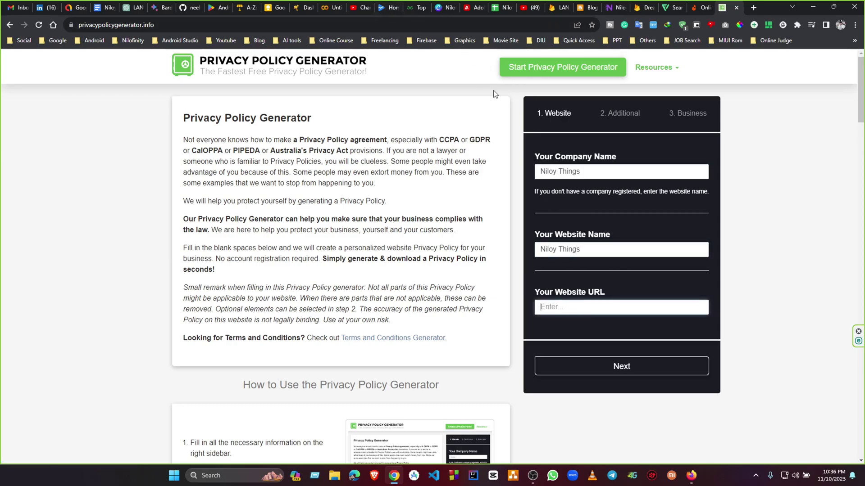
left_click(607, 9)
left_click(215, 24)
key("ctrl+c")
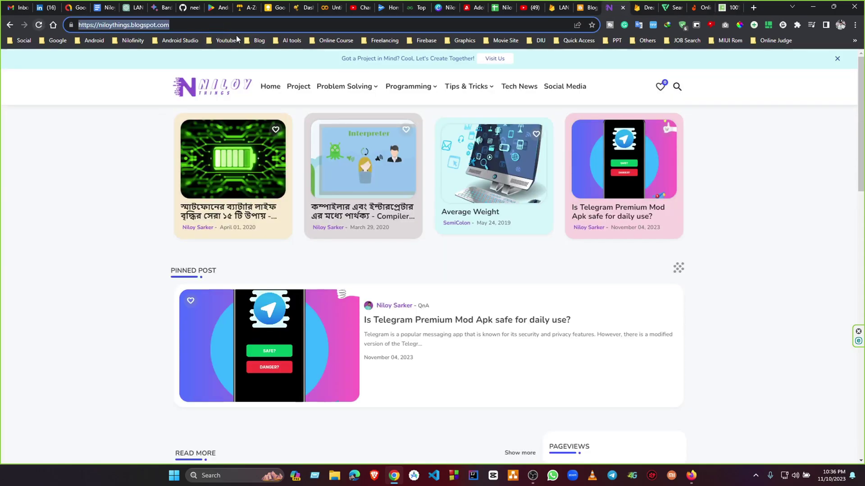
left_click(739, 6)
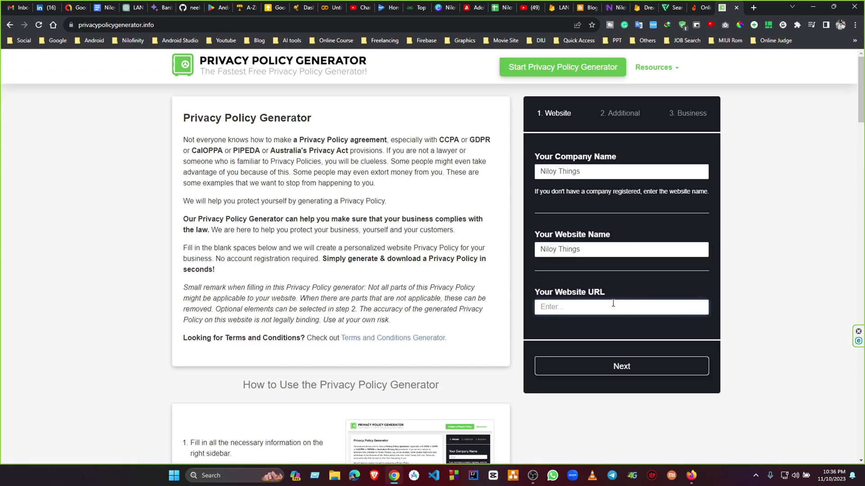
key("ctrl+v")
scroll(626, 352, "down", 2)
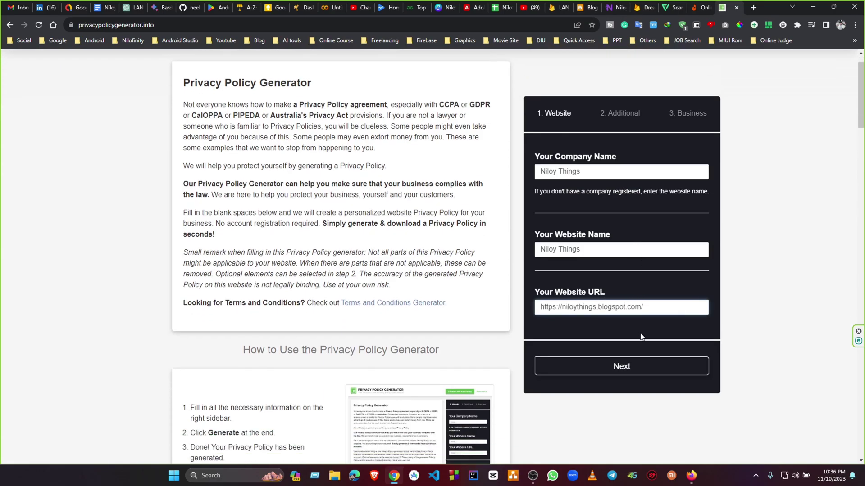
left_click(626, 367)
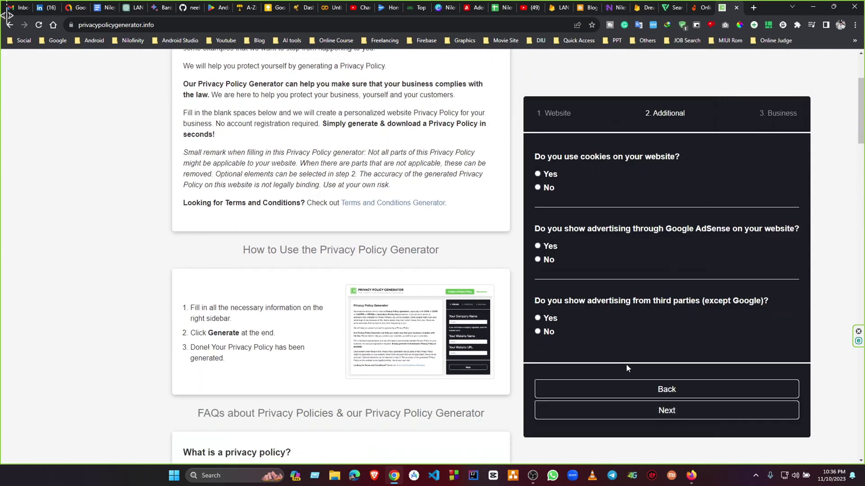
Step: Answer No for cookies, Yes for Google AdSense advertising and No for third-party advertising, and continue to the business details
scroll(635, 254, "up", 1)
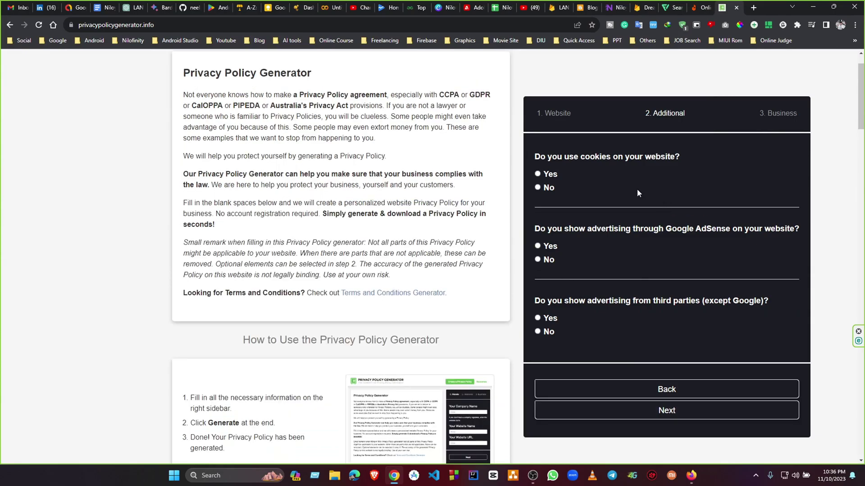
left_click(539, 187)
left_click(551, 247)
left_click(538, 331)
left_click(666, 411)
Step: Set the country to Bangladesh, fill in the contact's e-mail address and generate the privacy policy
scroll(620, 302, "down", 1)
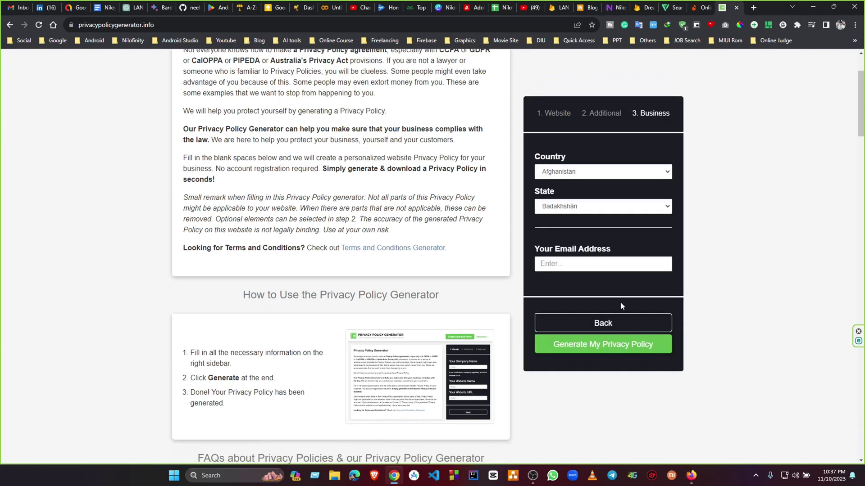
left_click(565, 175)
scroll(558, 295, "down", 3)
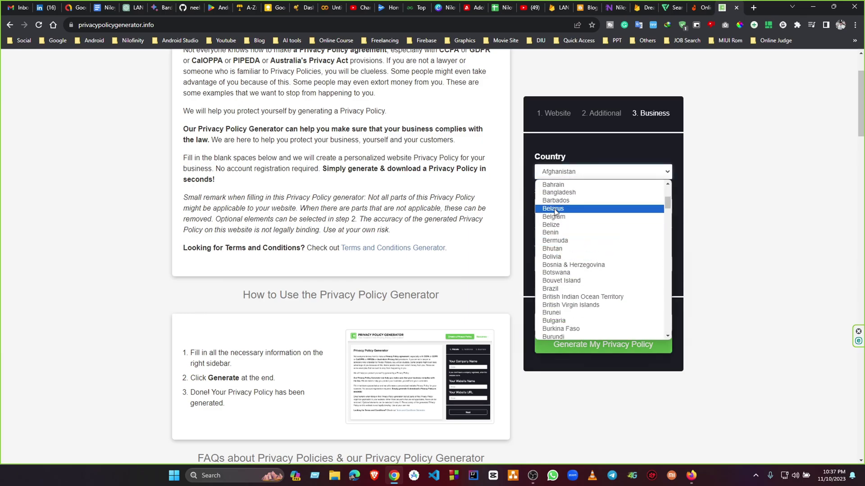
left_click(564, 192)
left_click(564, 229)
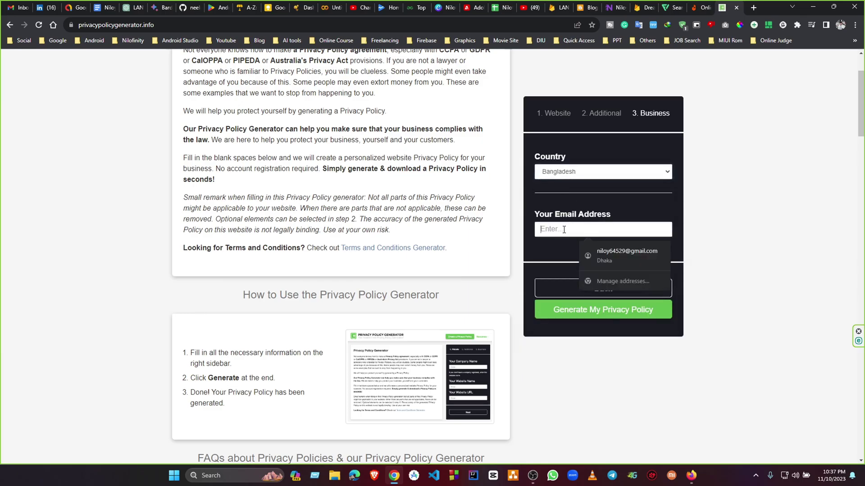
left_click(619, 252)
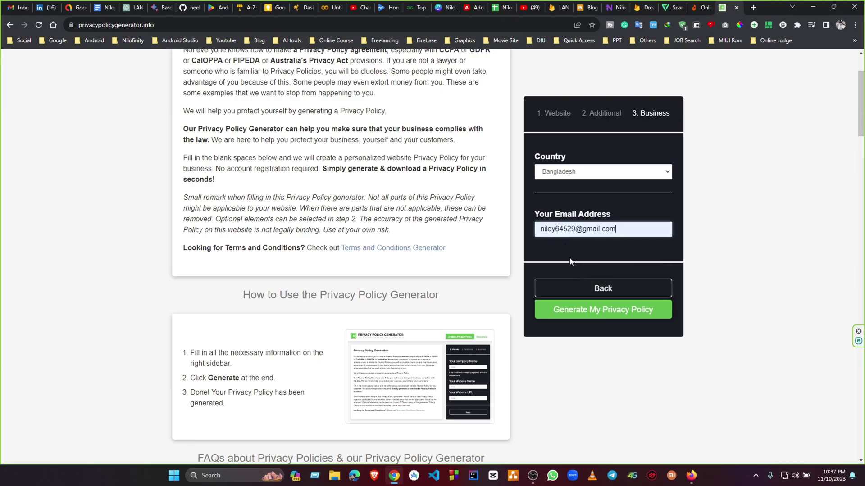
left_click(606, 315)
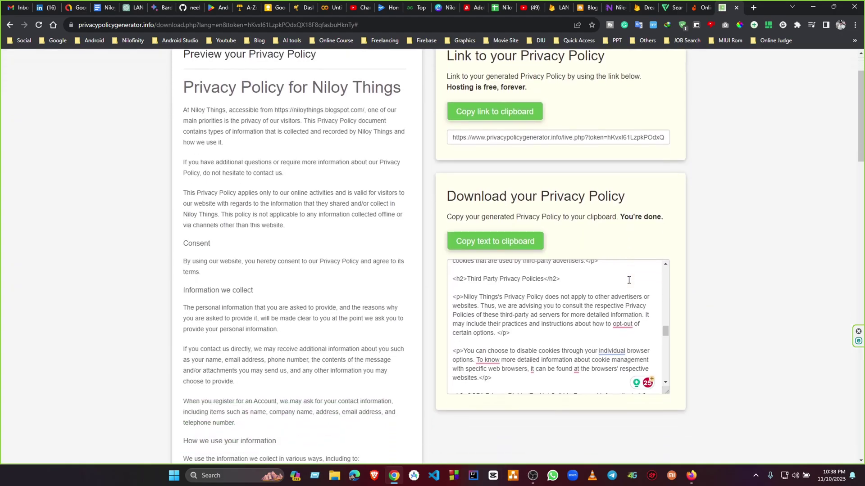
Step: Copy the generated privacy policy's HTML text to the clipboard
scroll(572, 295, "up", 8)
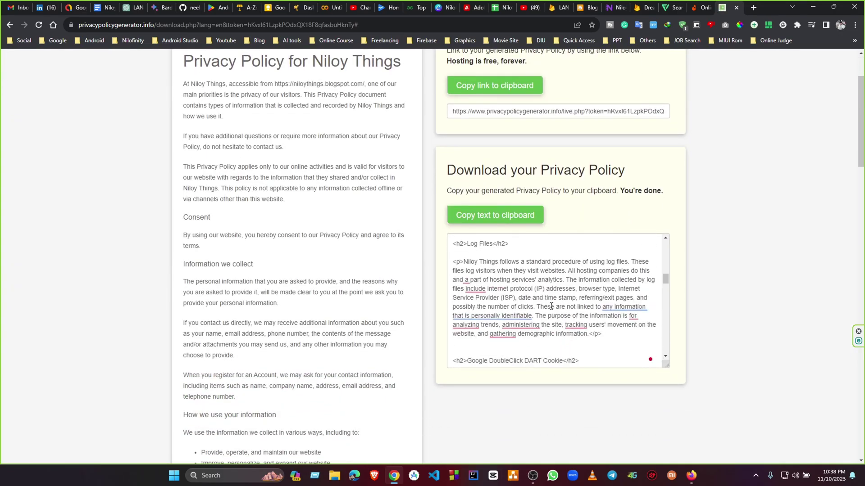
scroll(530, 293, "up", 10)
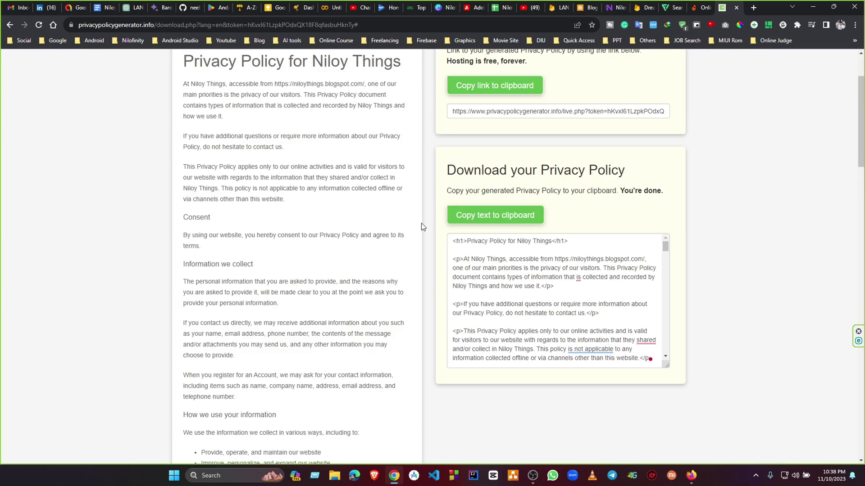
left_click(495, 216)
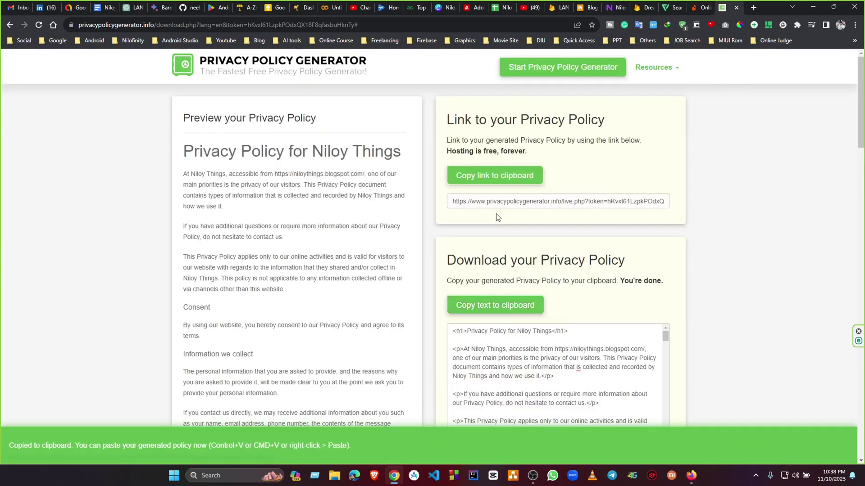
Step: Switch to the open Blogger pages list and create a new page in HTML view
left_click(586, 7)
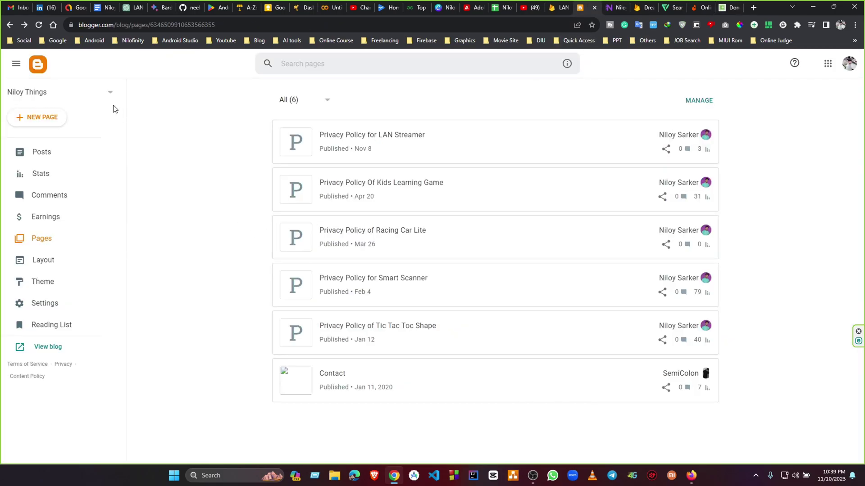
left_click(42, 118)
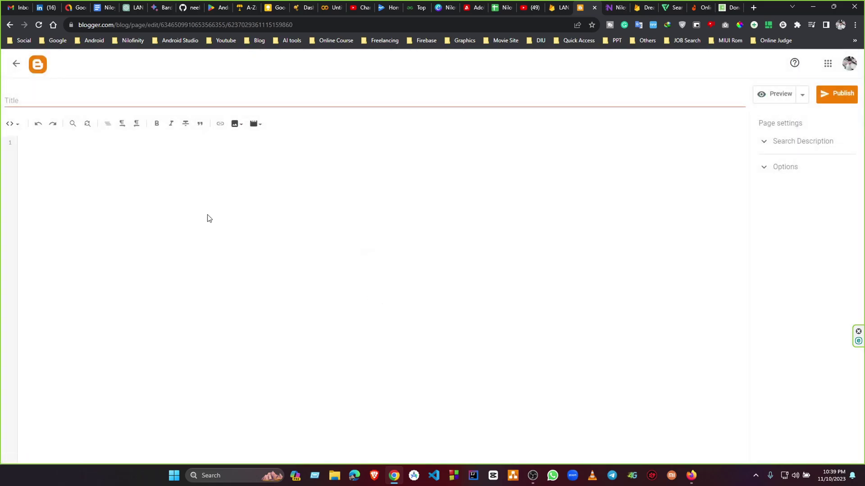
left_click(17, 124)
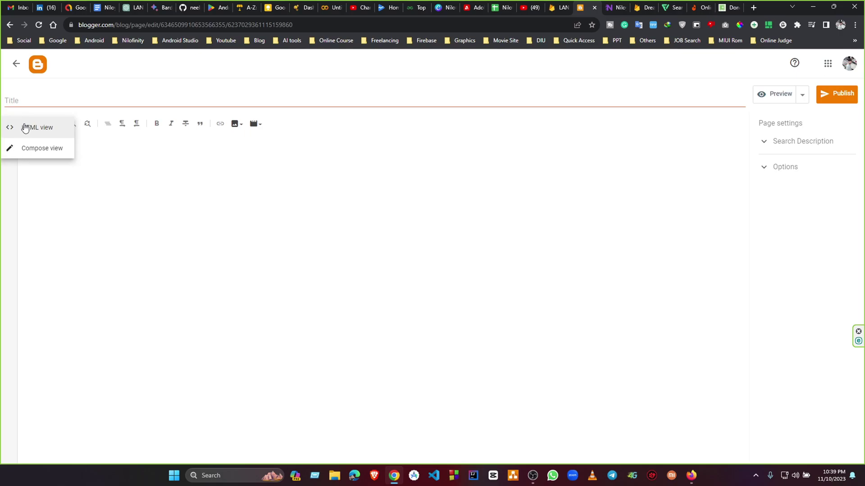
left_click(53, 131)
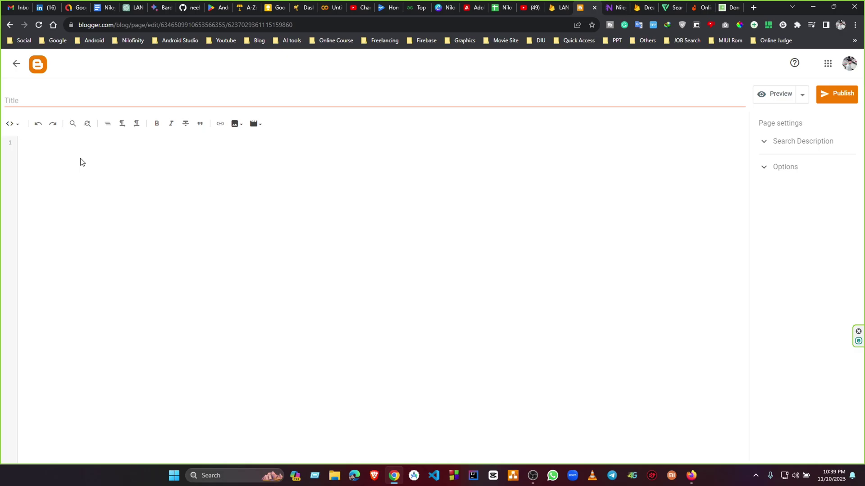
Step: Paste the copied policy HTML into the page body and title the page "Privacy Policy for Niloy Things"
key("ctrl+v")
scroll(130, 219, "up", 12)
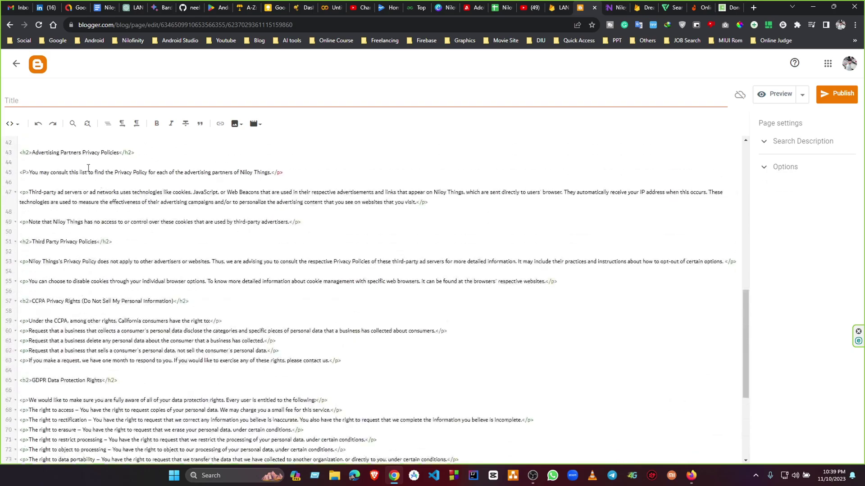
left_click(35, 98)
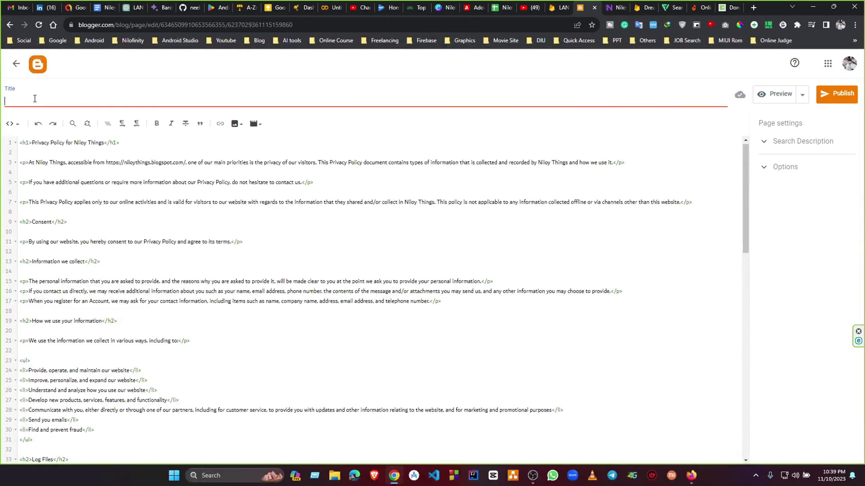
type("Privacy Policy for Niloy Things")
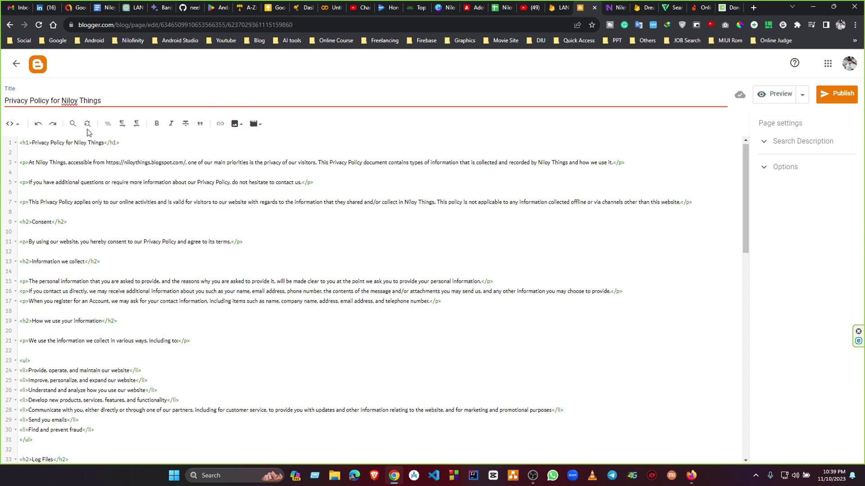
Step: Preview the privacy policy page, check its full content, and close the preview to return to the editor
left_click(773, 101)
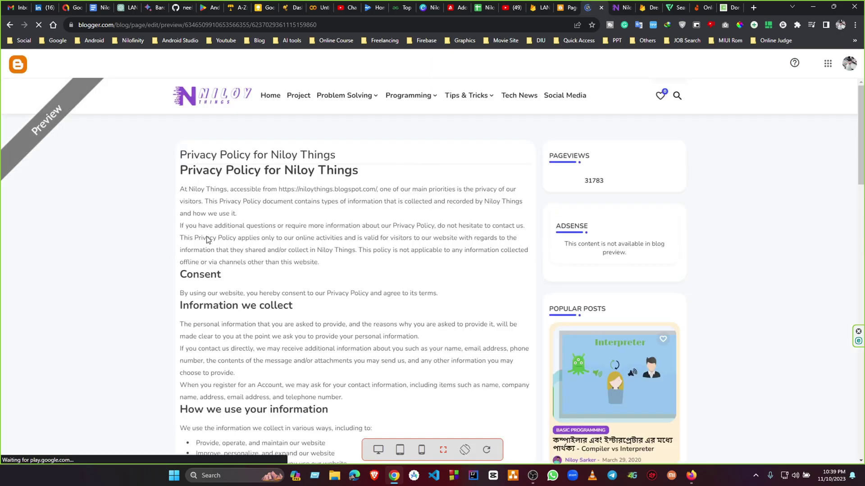
scroll(372, 246, "down", 5)
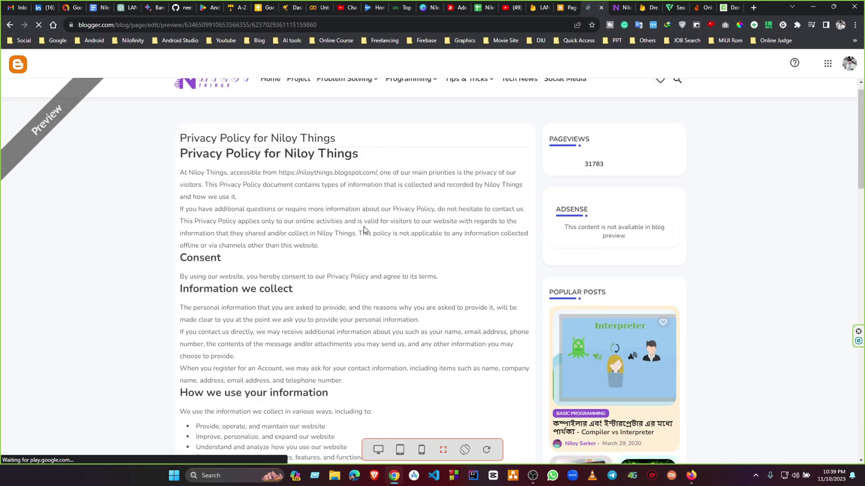
scroll(350, 260, "down", 14)
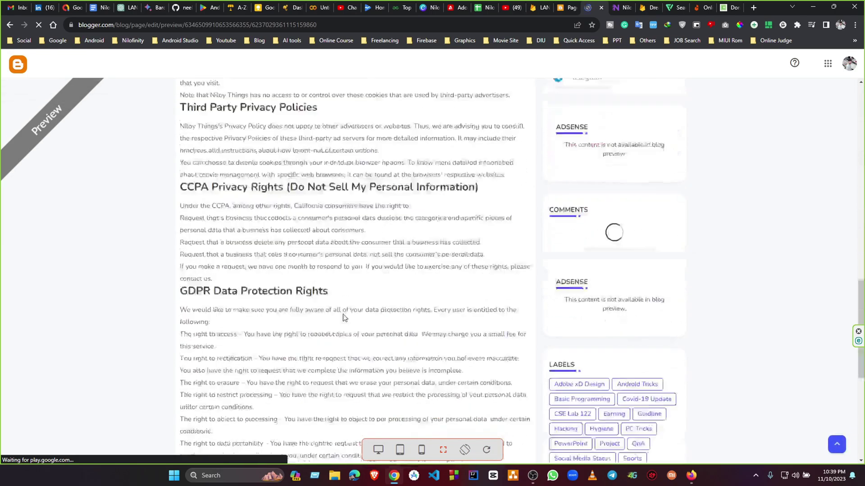
scroll(351, 276, "up", 20)
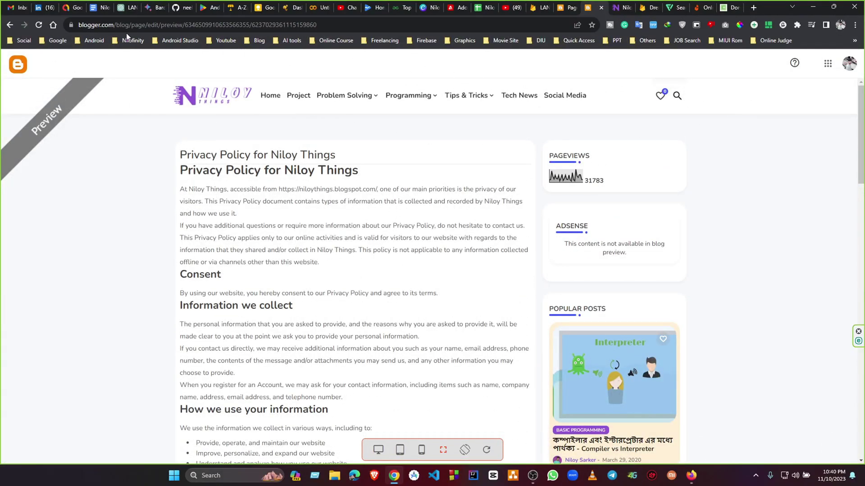
left_click(601, 7)
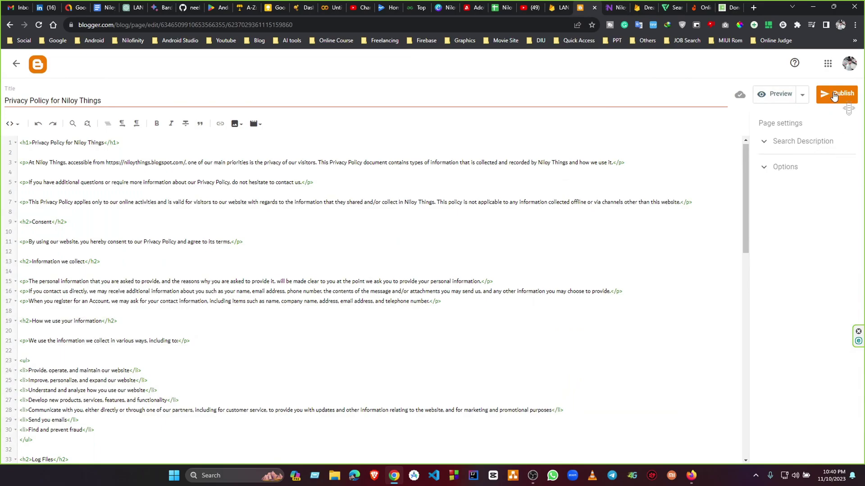
Step: Publish the "Privacy Policy for Niloy Things" page and open its live version
left_click(833, 95)
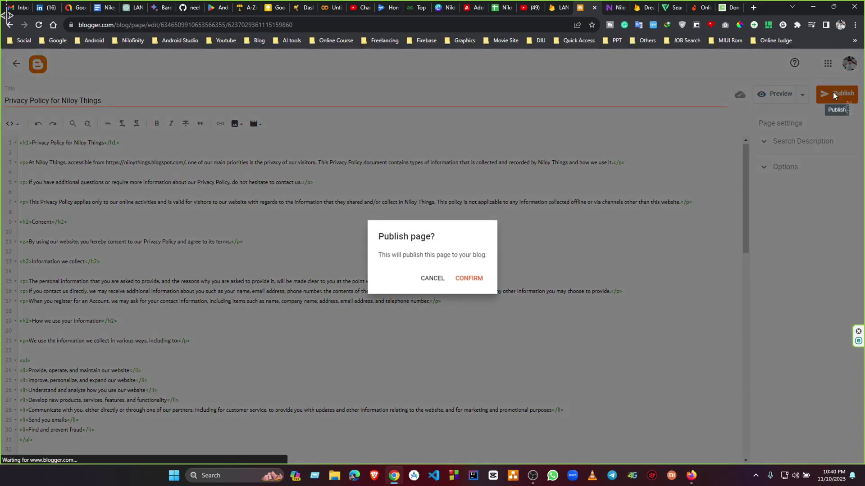
left_click(472, 277)
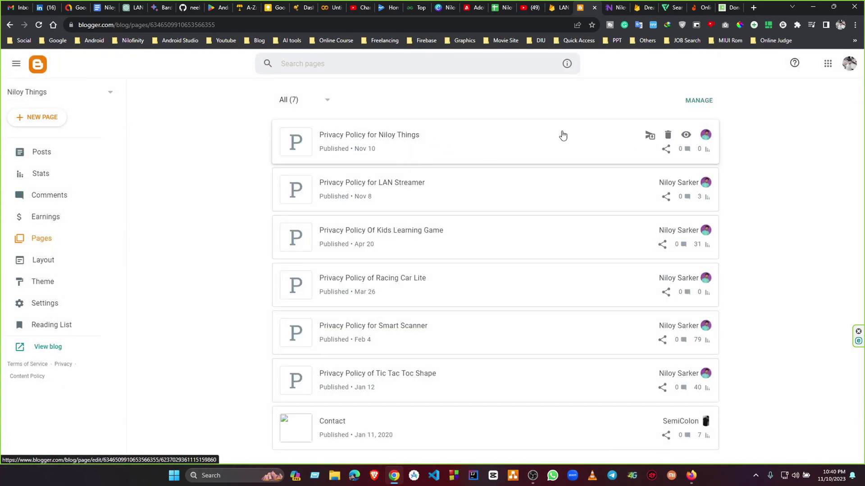
left_click(685, 135)
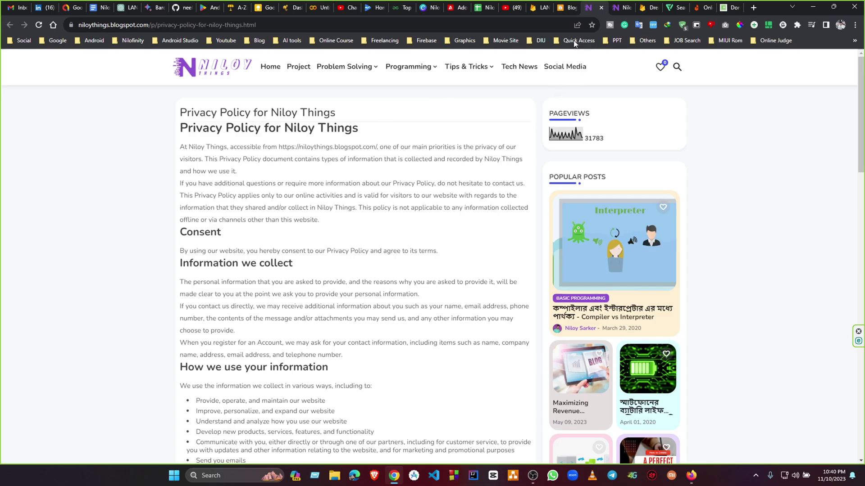
Step: Return to the Blogger pages list and reopen the Niloy Things privacy policy page for editing in Compose view
left_click(566, 9)
mouse_move(405, 135)
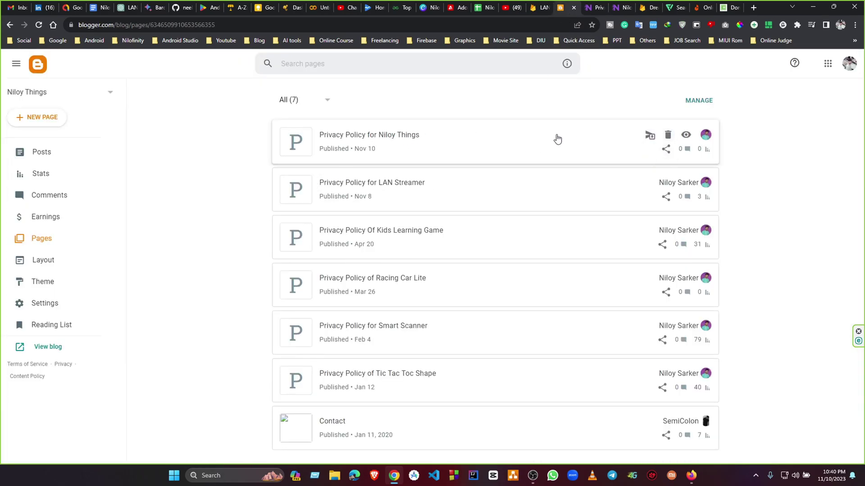
left_click(557, 138)
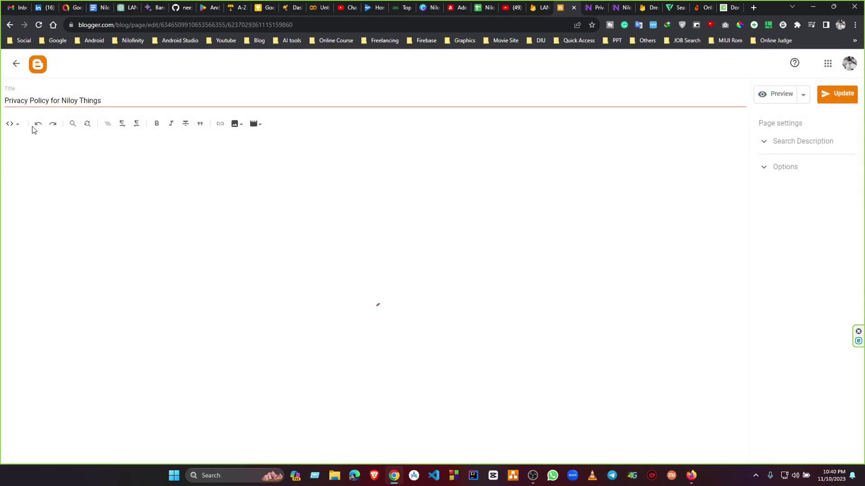
left_click(10, 124)
left_click(32, 148)
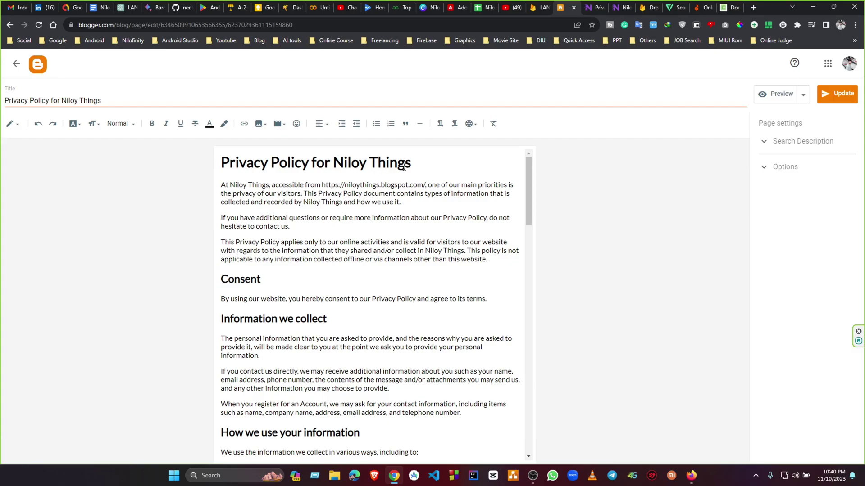
Step: Shorten the heading in the page body to "Privacy Policy" and update the published page
left_click(428, 167)
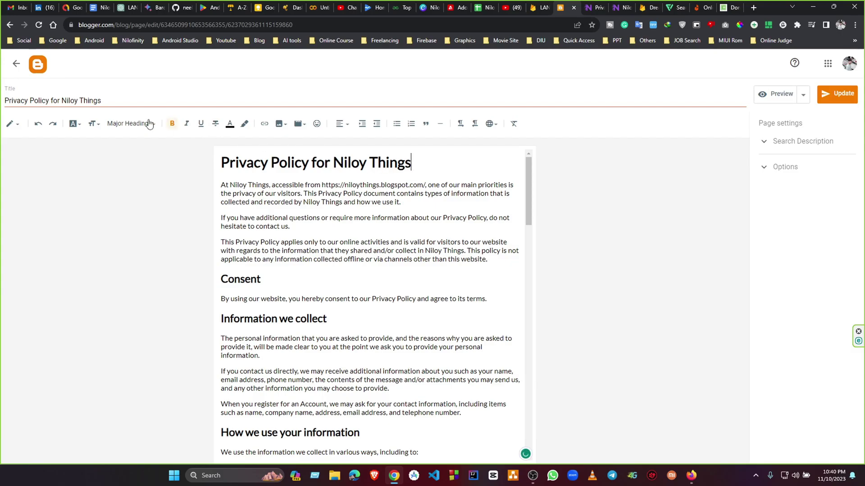
key("BackSpace")
key("BackSpace")
key("BackSpace")
key("BackSpace")
key("BackSpace")
key("BackSpace")
key("BackSpace")
key("BackSpace")
key("BackSpace")
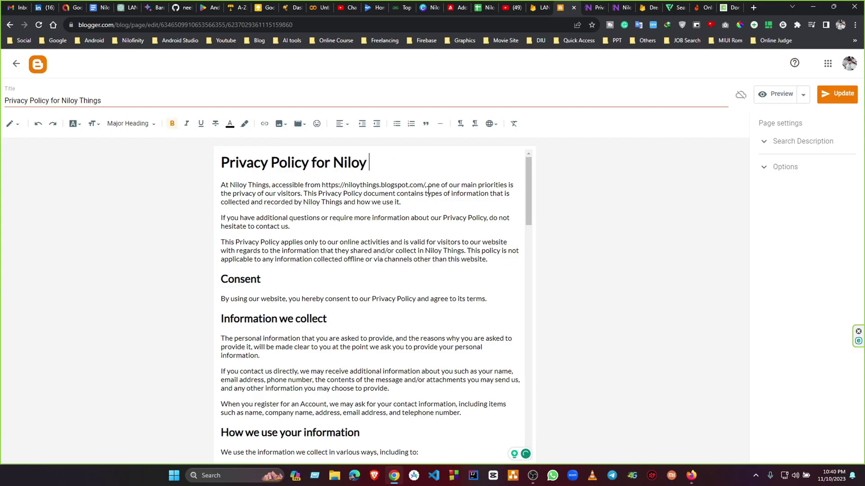
key("BackSpace")
key("BackSpace")
key("BackSpace")
key("BackSpace")
key("BackSpace")
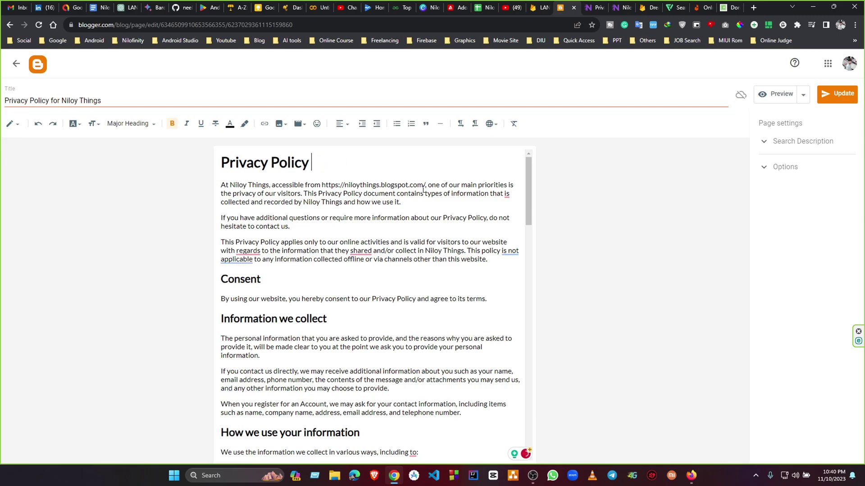
left_click(834, 96)
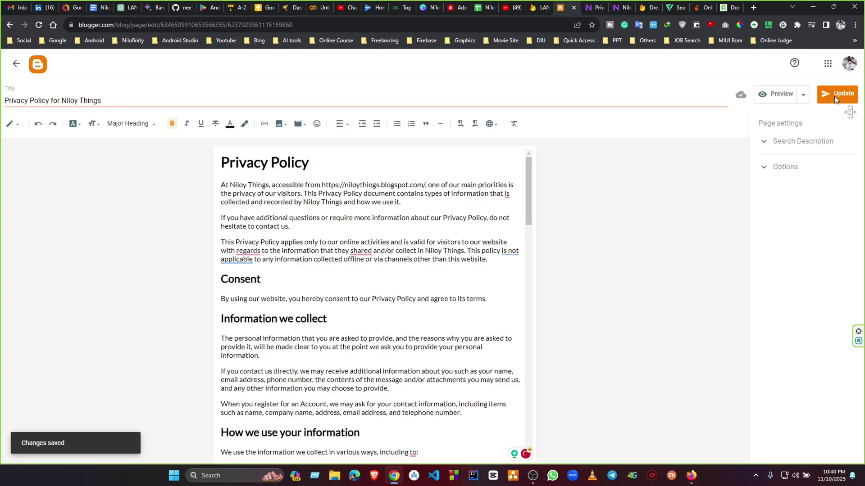
Step: Reload the live privacy policy page and copy its full URL
key("ctrl+Tab")
key("F5")
left_click_drag(275, 22, 79, 25)
key("ctrl+c")
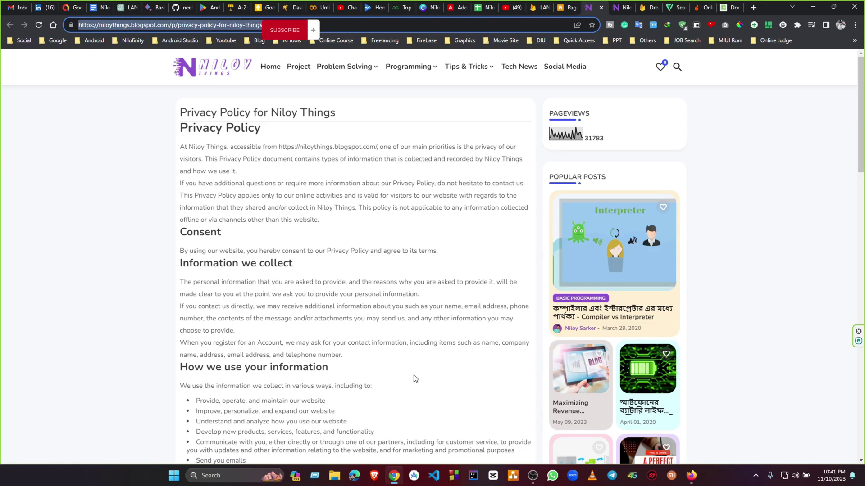
Step: Switch to AdSense in Firefox and save the copied link as the privacy policy URL for niloythings.blogspot.com
left_click(691, 475)
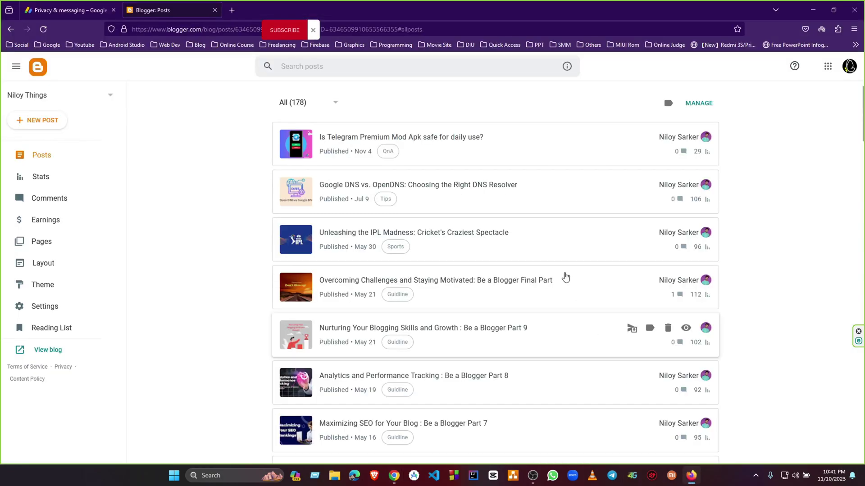
left_click(89, 6)
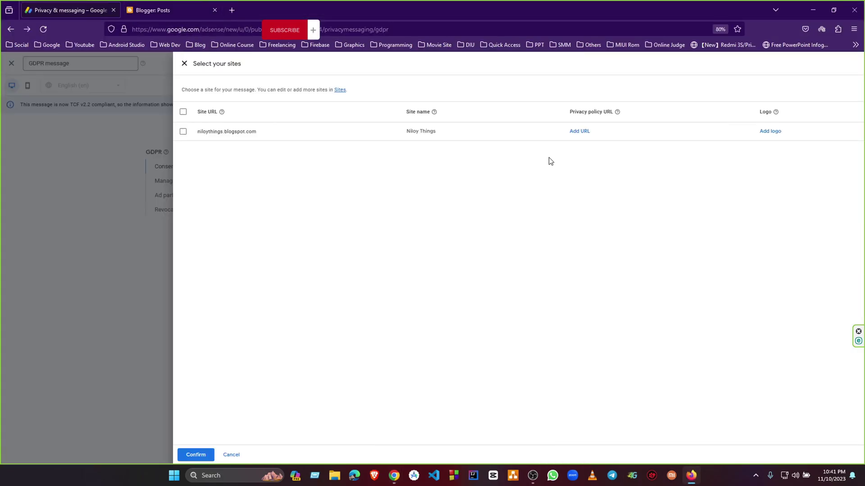
left_click(577, 134)
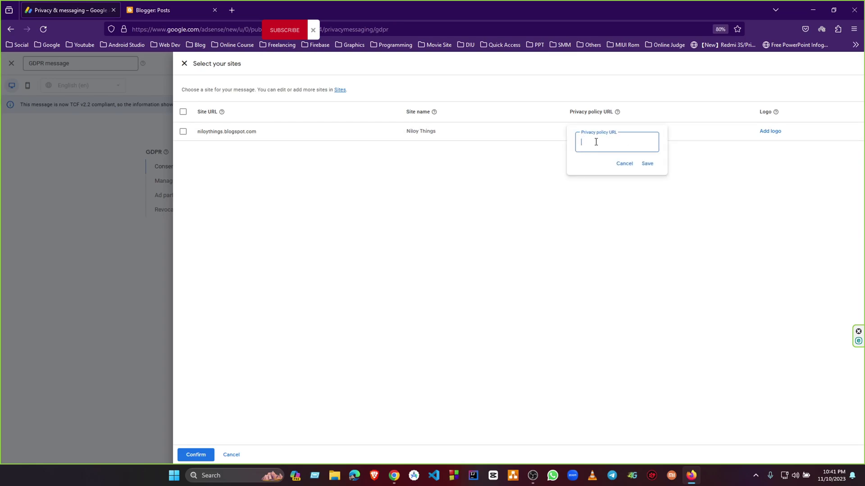
key("ctrl+v")
left_click(647, 164)
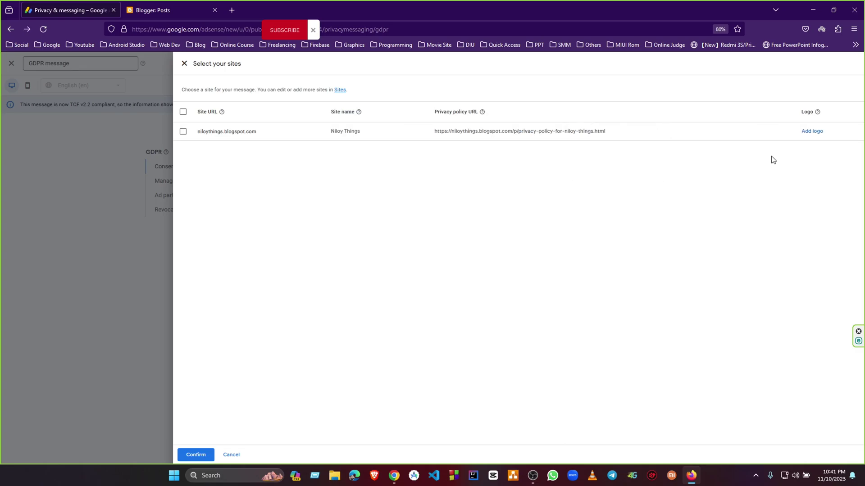
Step: Add _NiloyThingsLogo (1800 × 480 px) (1).png as the site's logo, then select niloythings.blogspot.com for the message and confirm
left_click(810, 132)
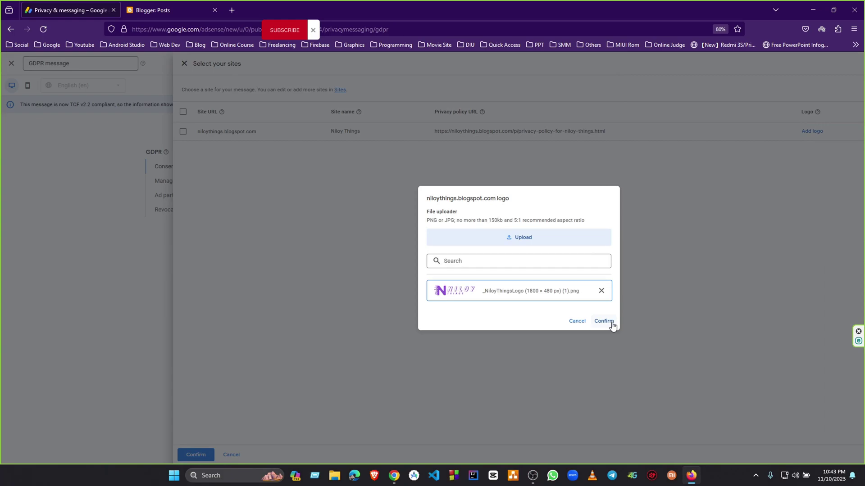
left_click(611, 322)
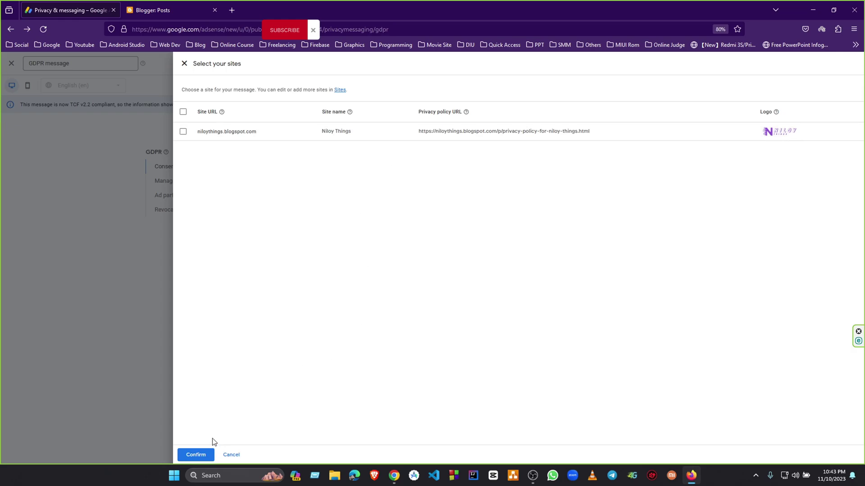
left_click(193, 457)
left_click(183, 132)
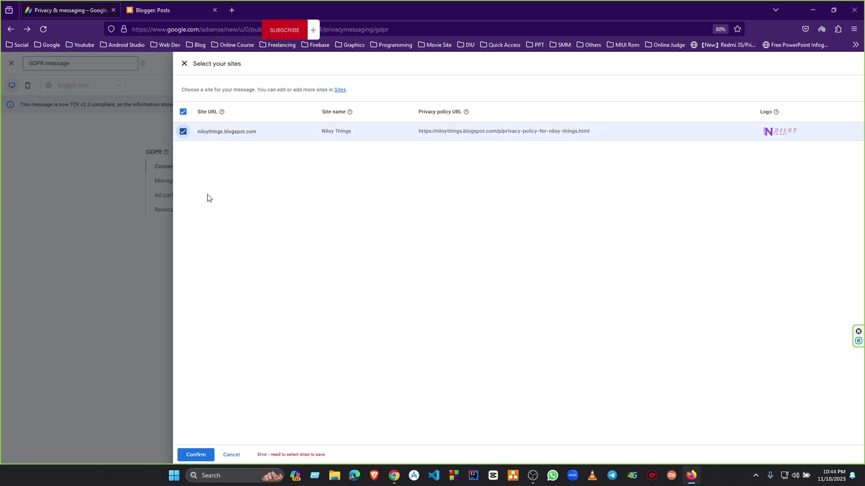
left_click(195, 455)
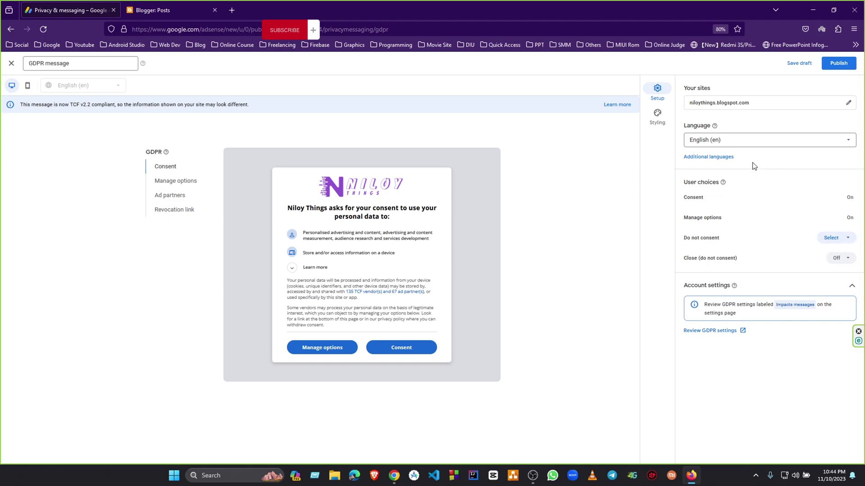
Step: Review the message's global and header styling options and preview its manage options, ad partners and revocation link views
left_click(657, 117)
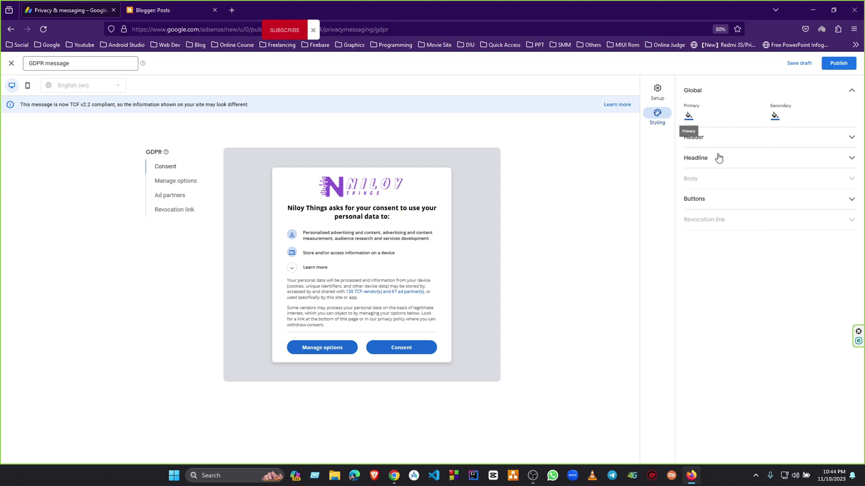
left_click(745, 139)
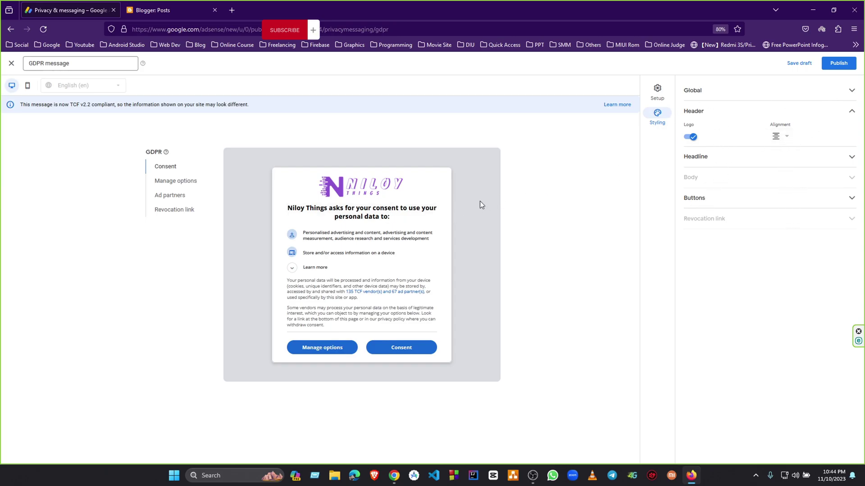
left_click(182, 181)
left_click(184, 194)
left_click(185, 211)
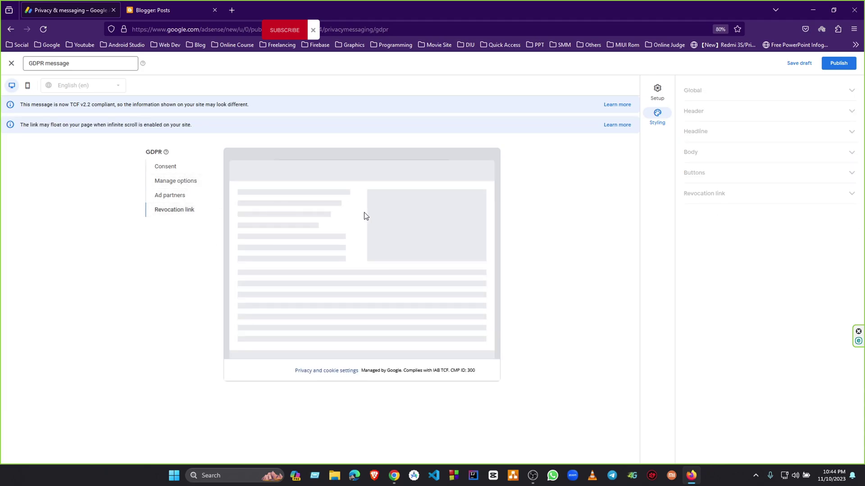
Step: Set the Do not consent choice to Off in the message setup and publish the GDPR message
left_click(657, 90)
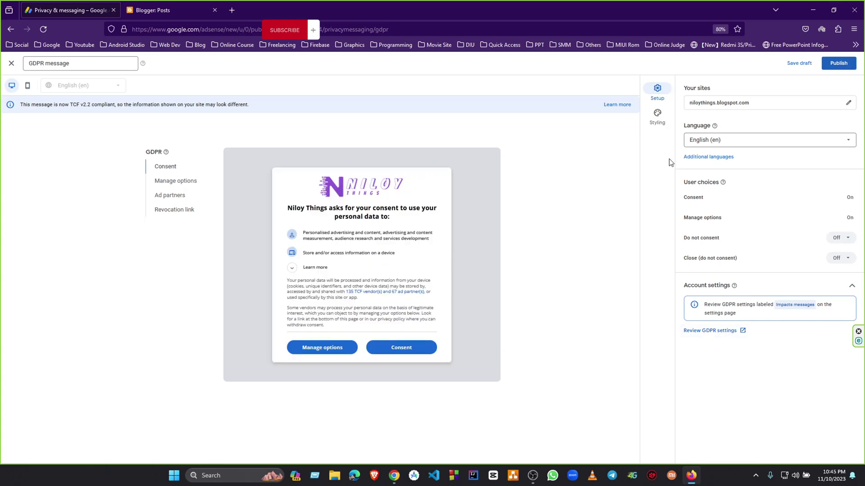
left_click(839, 64)
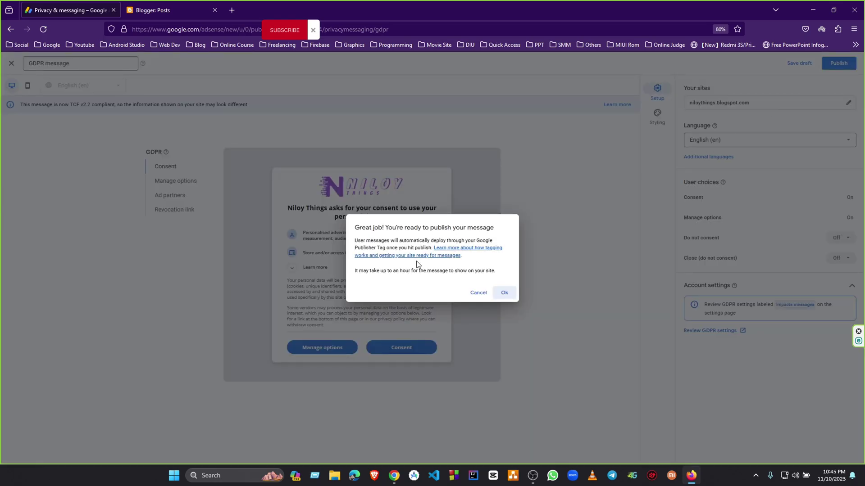
left_click(505, 294)
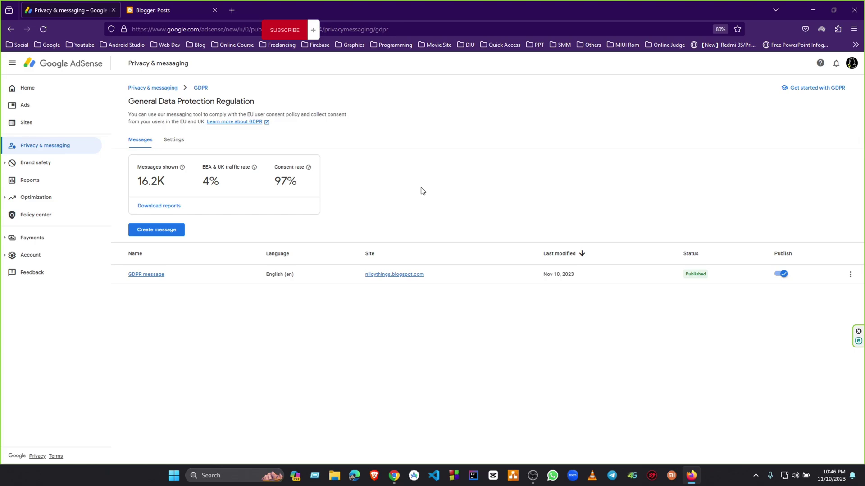
mouse_move(309, 170)
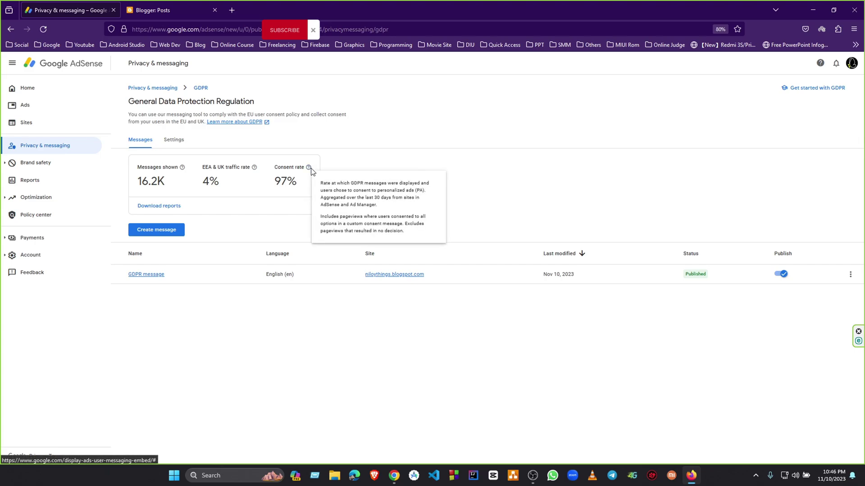